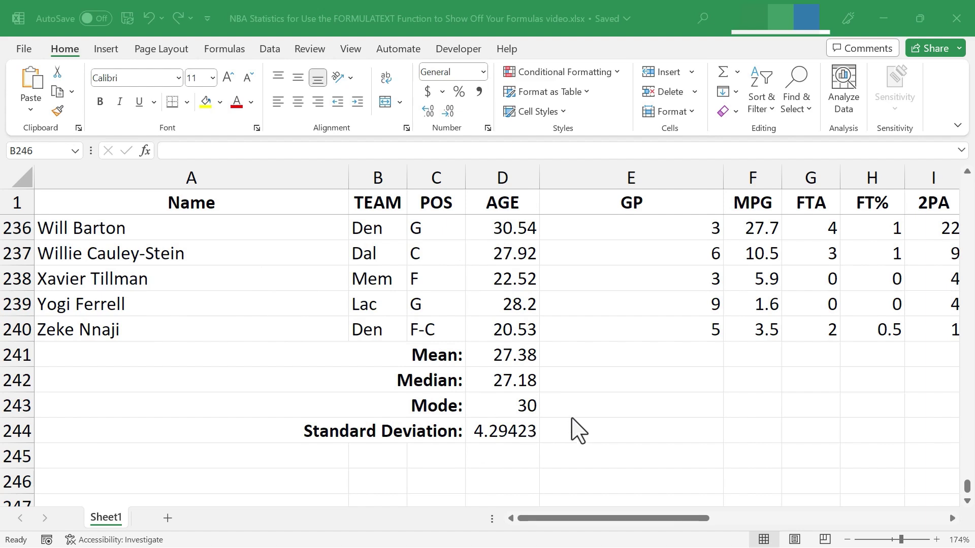
Inspect the AVERAGE formula behind the Mean value and the formula behind the Median, leaving both unchanged
{"action": "left_click", "coordinate": [512, 355]}
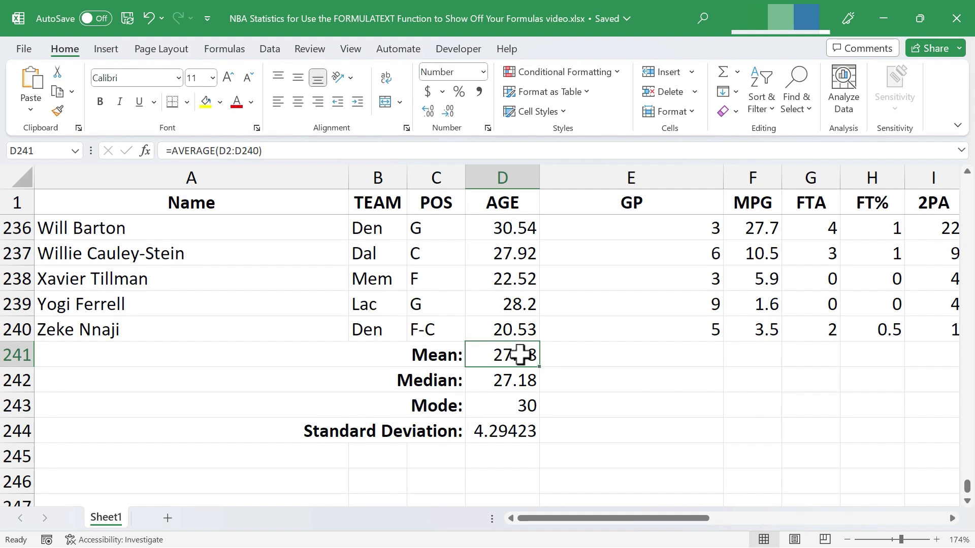
{"action": "double_click", "coordinate": [511, 354]}
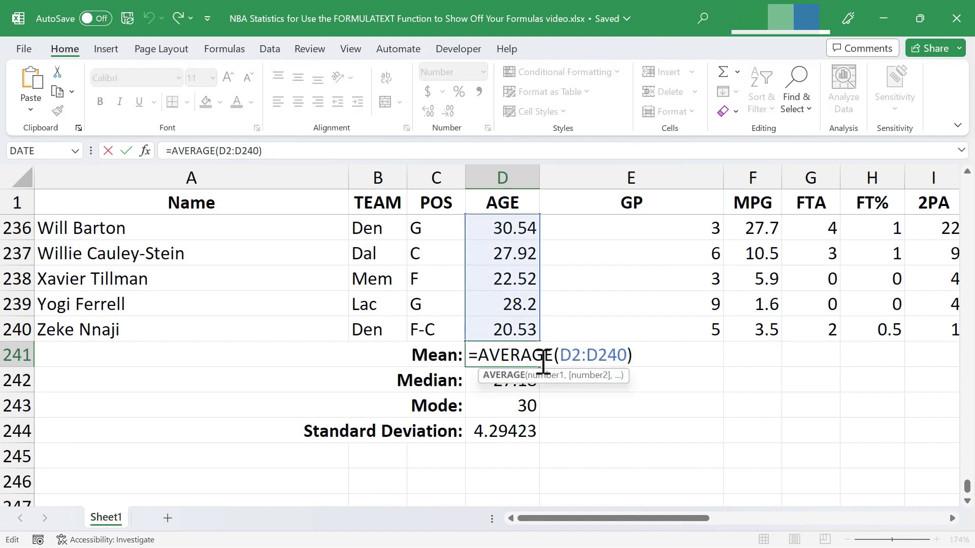
{"action": "key", "text": "Escape"}
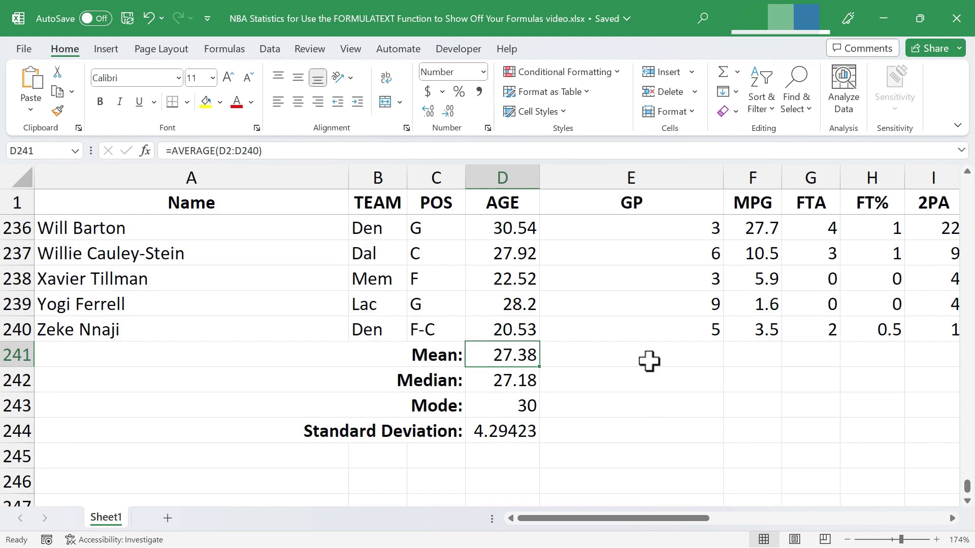
{"action": "double_click", "coordinate": [511, 357]}
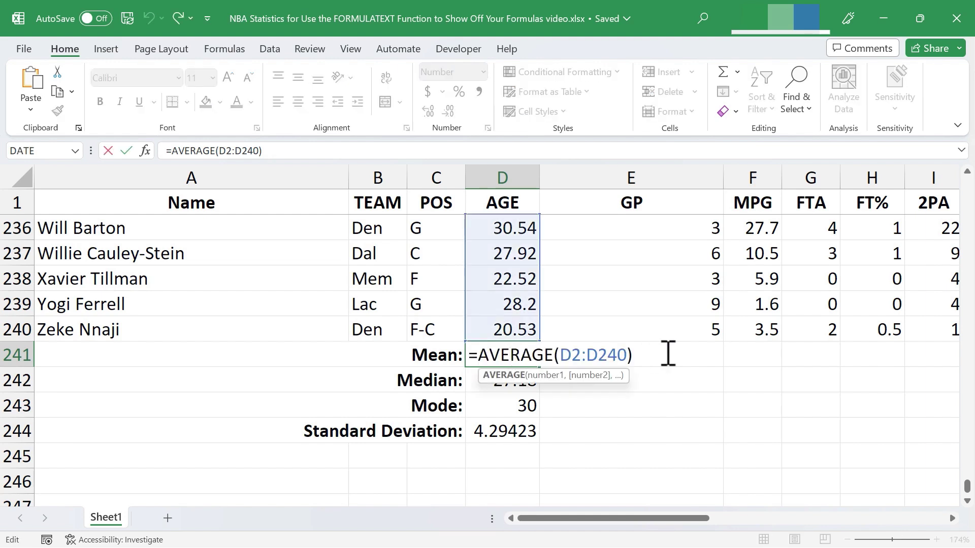
{"action": "key", "text": "Escape"}
{"action": "left_click", "coordinate": [515, 380]}
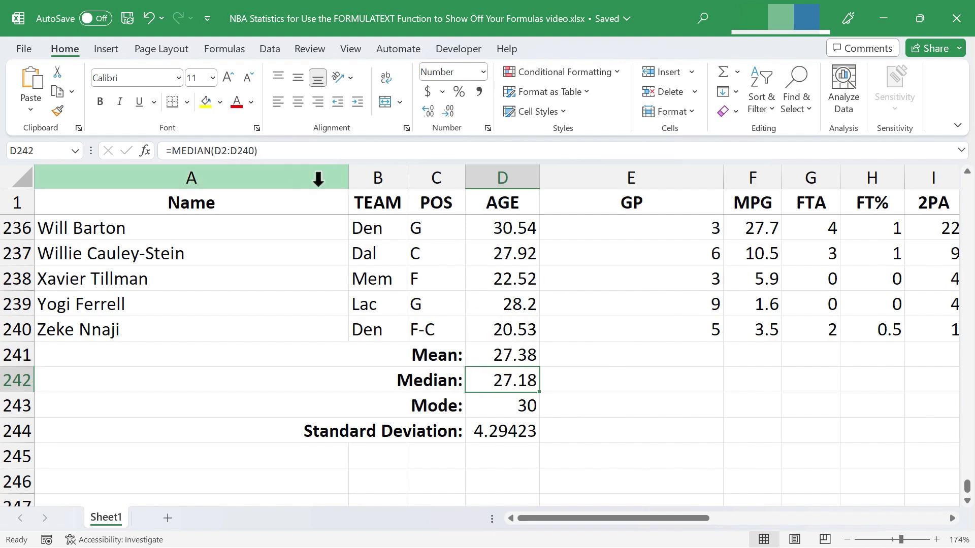
{"action": "left_click", "coordinate": [517, 355]}
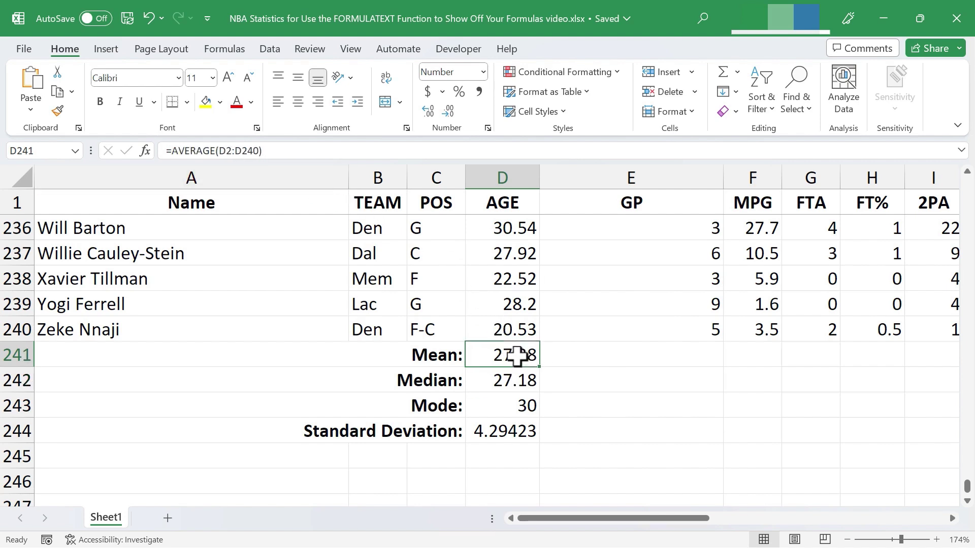
Enter =FORMULATEXT(D241) in E241 to show the Mean's formula text
{"action": "left_click", "coordinate": [620, 356]}
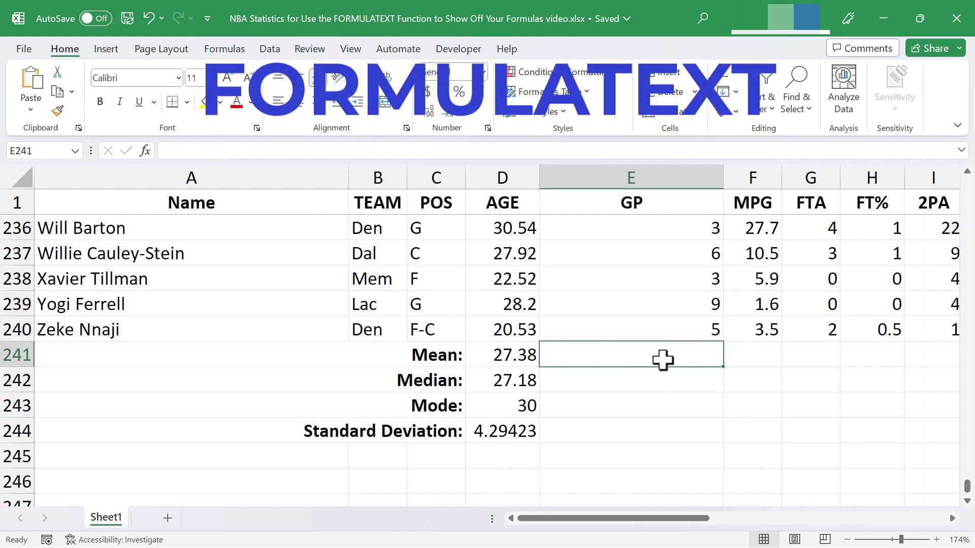
{"action": "type", "text": "="}
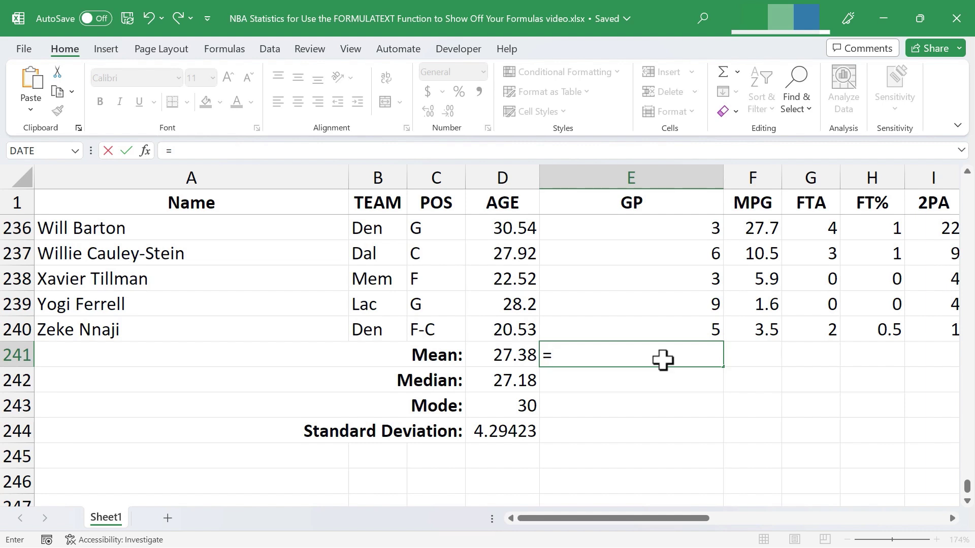
{"action": "type", "text": "formul"}
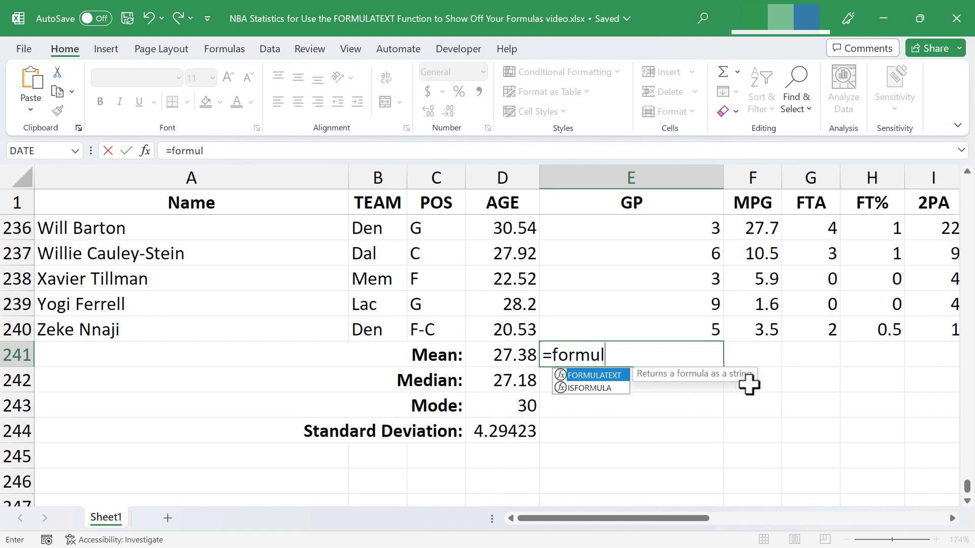
{"action": "double_click", "coordinate": [594, 375]}
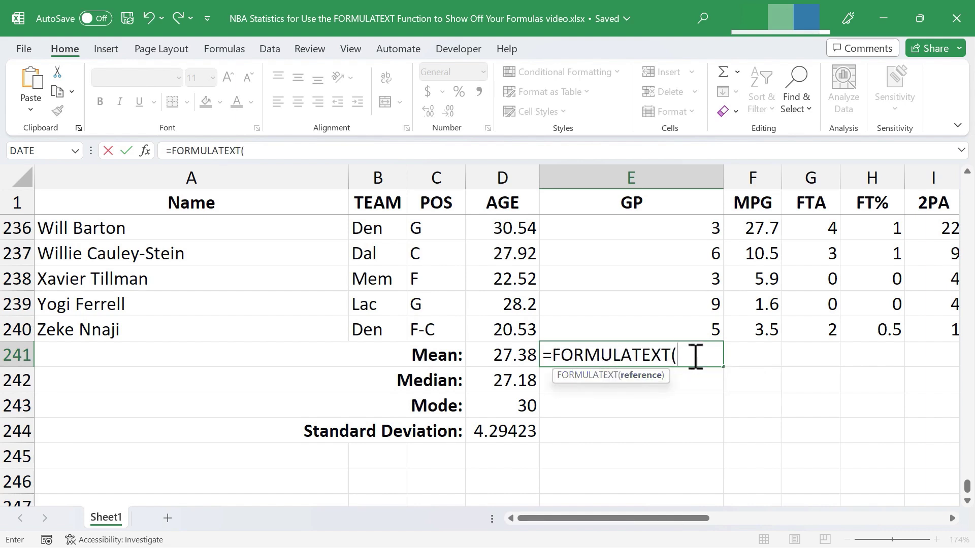
{"action": "key", "text": "BackSpace"}
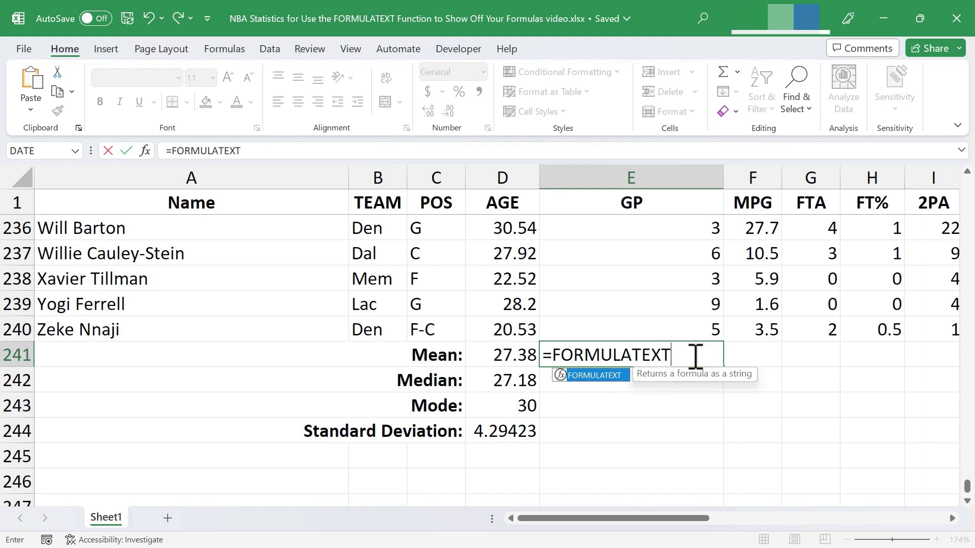
{"action": "type", "text": "("}
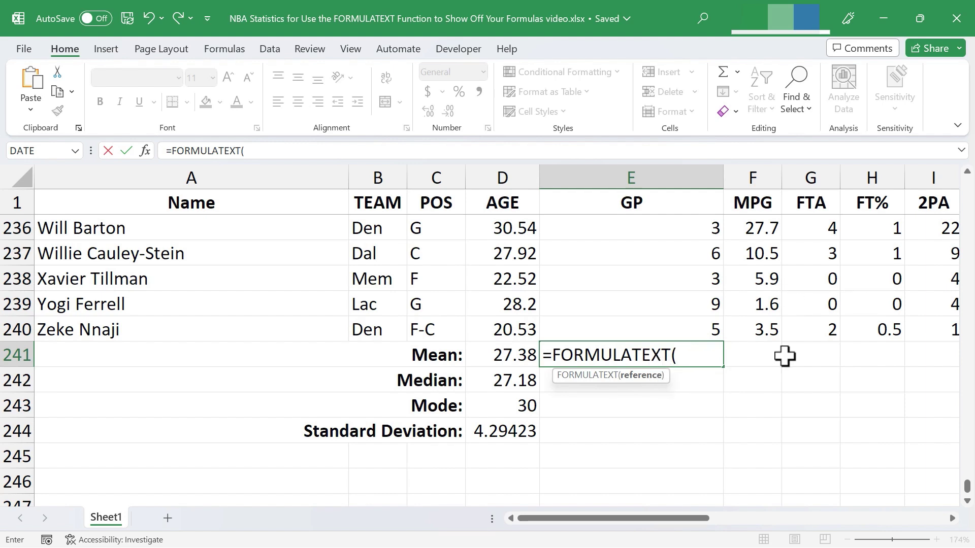
{"action": "type", "text": "d"}
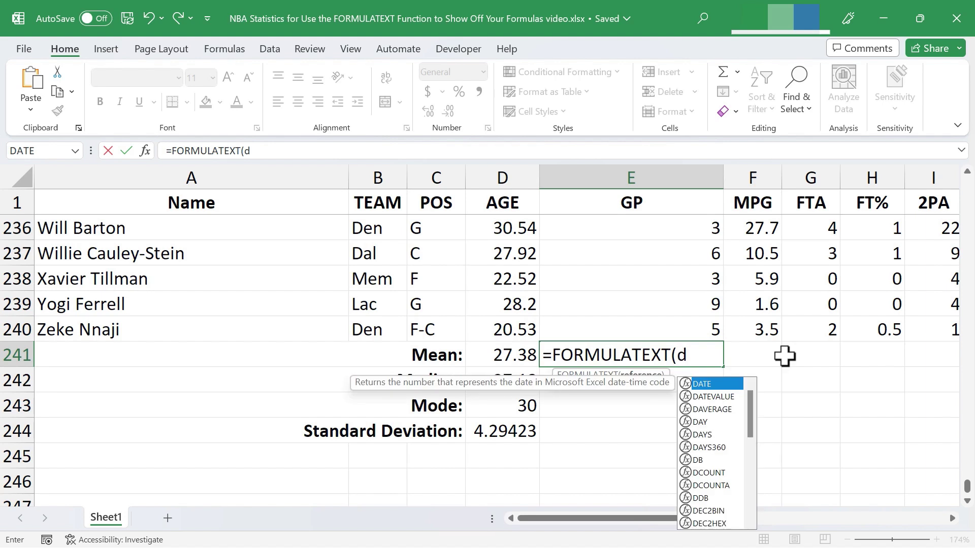
{"action": "type", "text": "241)"}
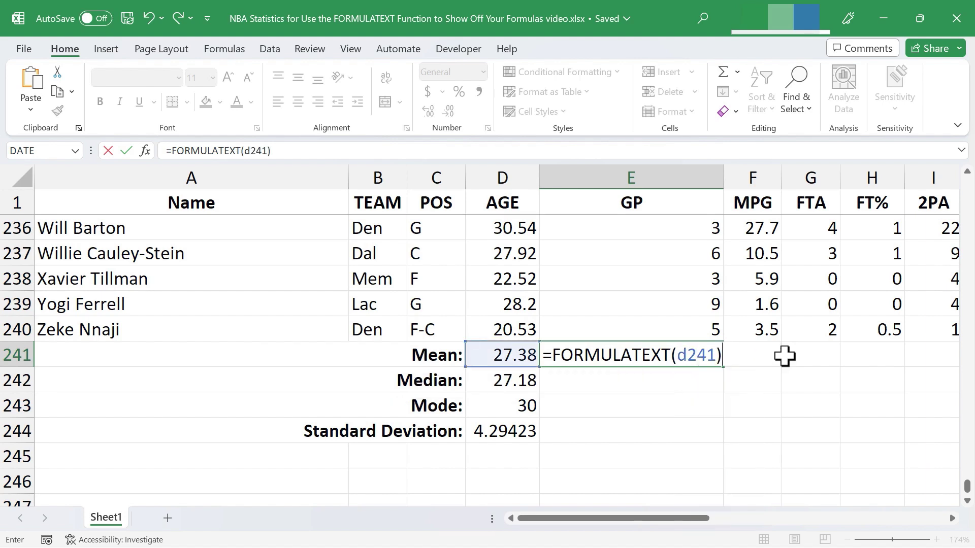
{"action": "key", "text": "Return"}
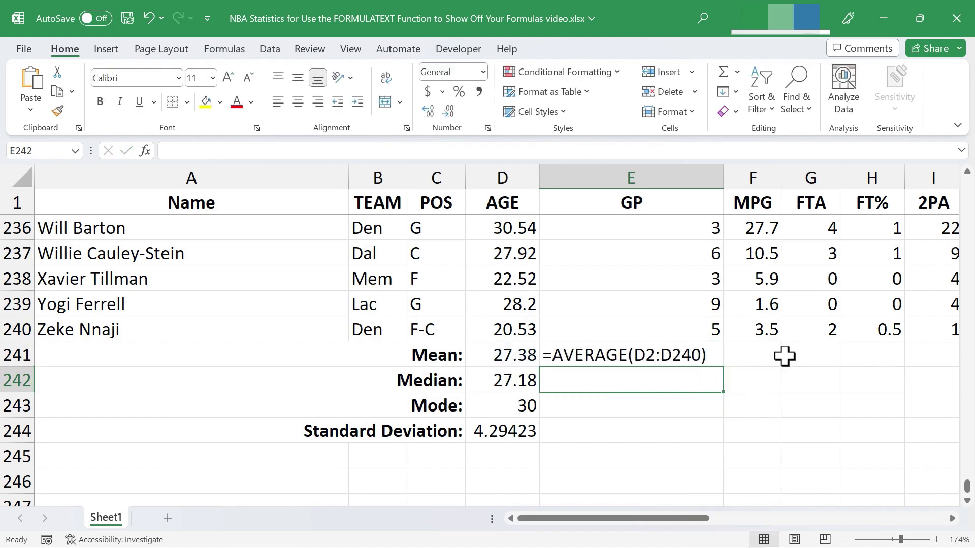
{"action": "left_click", "coordinate": [657, 356]}
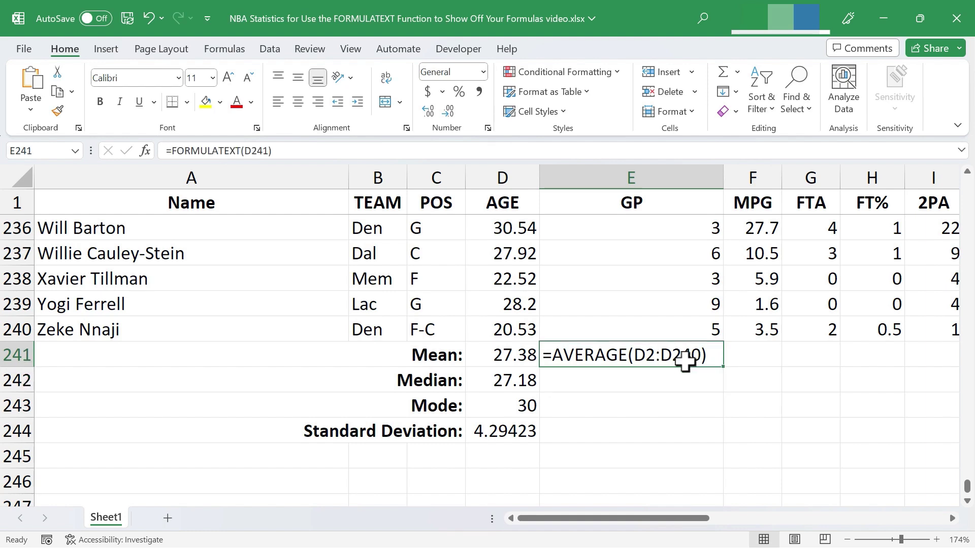
{"action": "left_click", "coordinate": [511, 357]}
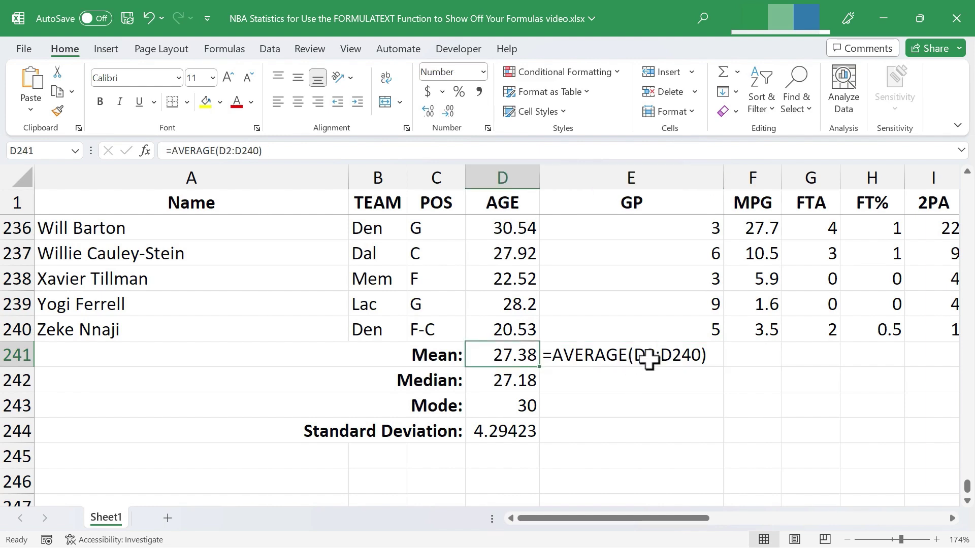
{"action": "left_click", "coordinate": [692, 359]}
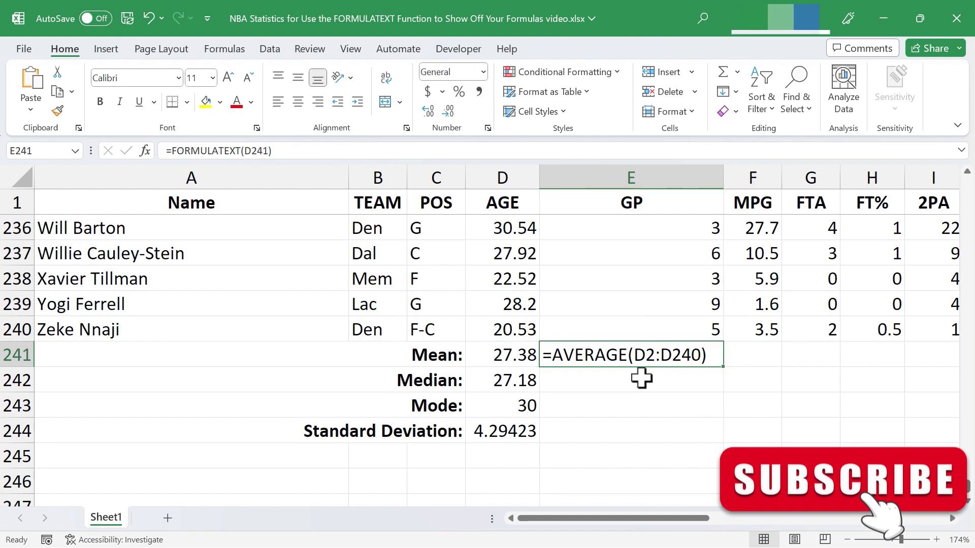
{"action": "left_click", "coordinate": [641, 378]}
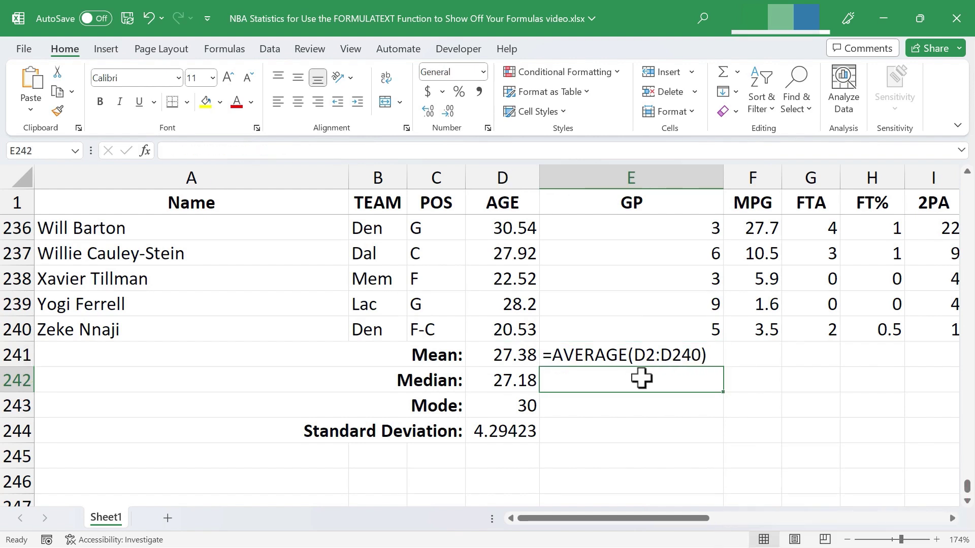
{"action": "left_click", "coordinate": [619, 403]}
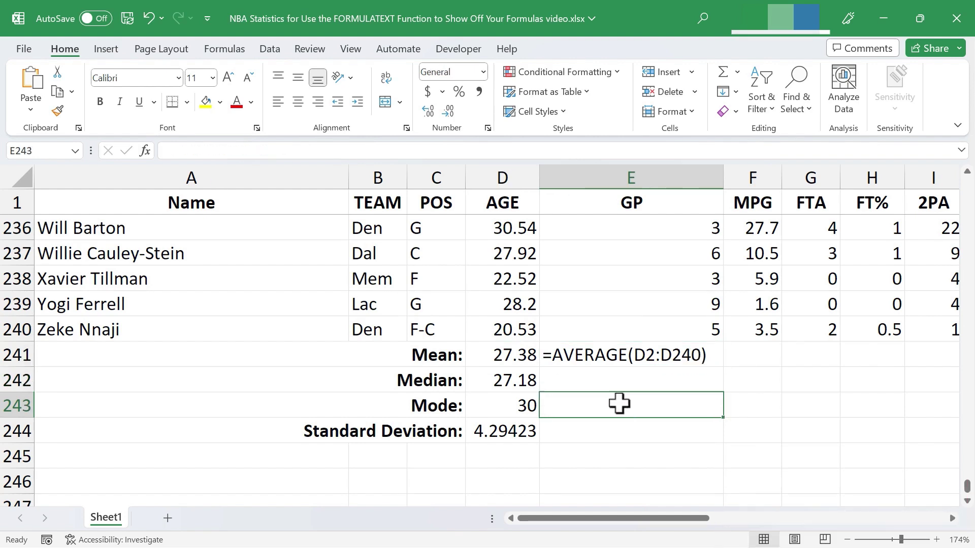
{"action": "left_click", "coordinate": [629, 435]}
{"action": "left_click", "coordinate": [688, 365]}
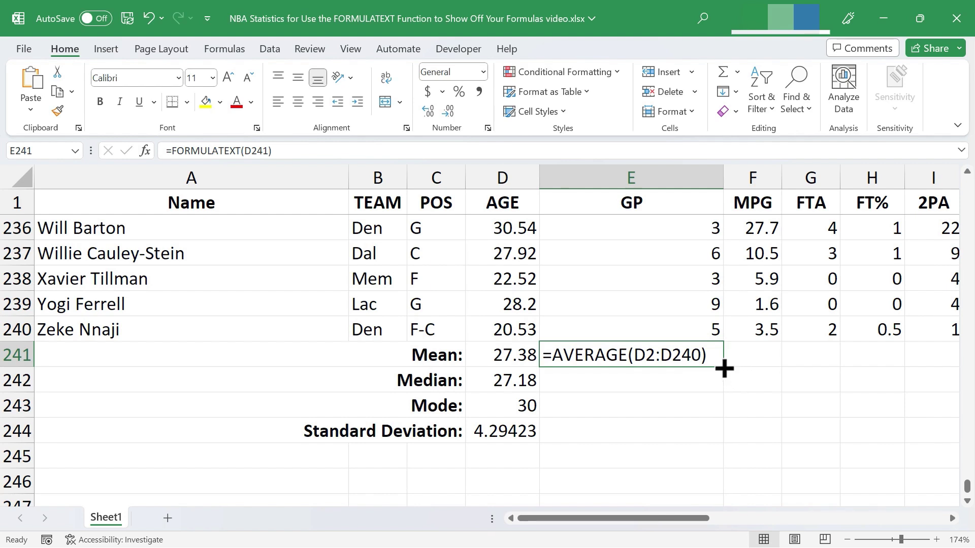
Fill E241's FORMULATEXT formula down to E244 and autofit column E
{"action": "left_click_drag", "start_coordinate": [724, 369], "coordinate": [719, 438]}
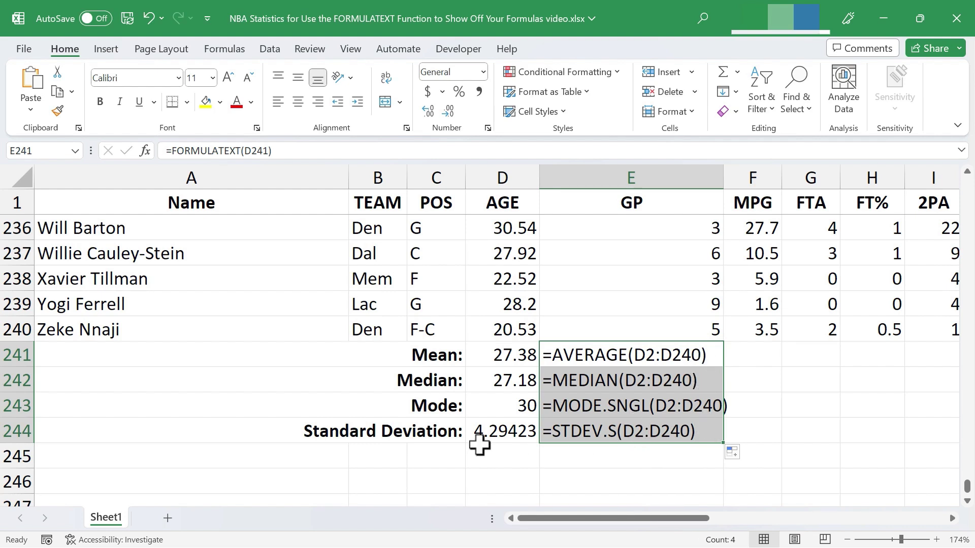
{"action": "left_click", "coordinate": [753, 405]}
{"action": "double_click", "coordinate": [722, 178]}
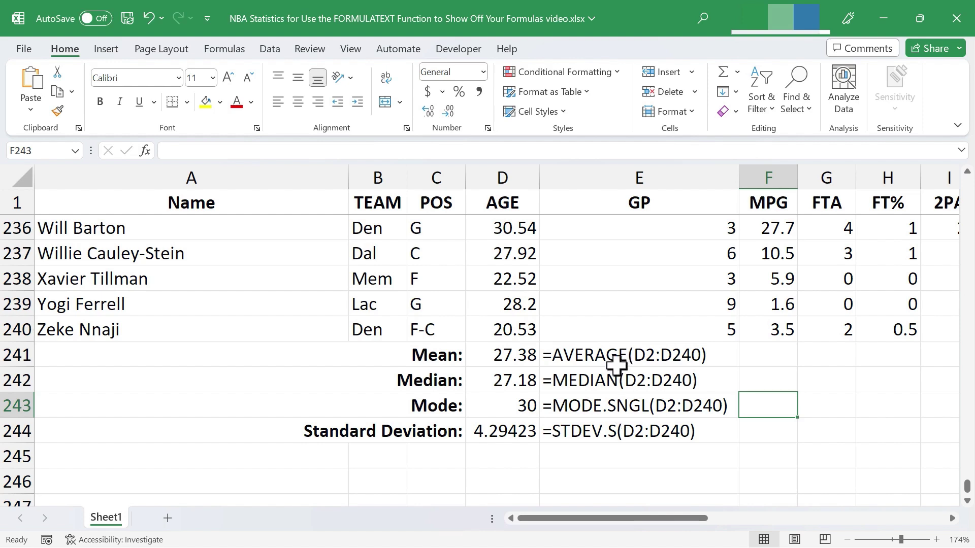
Compare the FORMULATEXT cells in column E with the AVERAGE and MEDIAN formulas in D241 and D242
{"action": "left_click", "coordinate": [603, 355]}
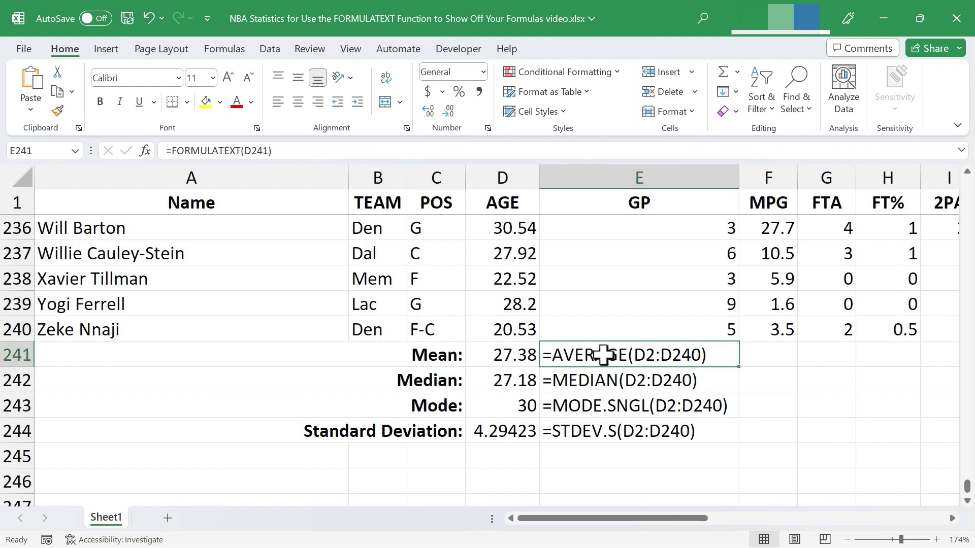
{"action": "left_click", "coordinate": [508, 363]}
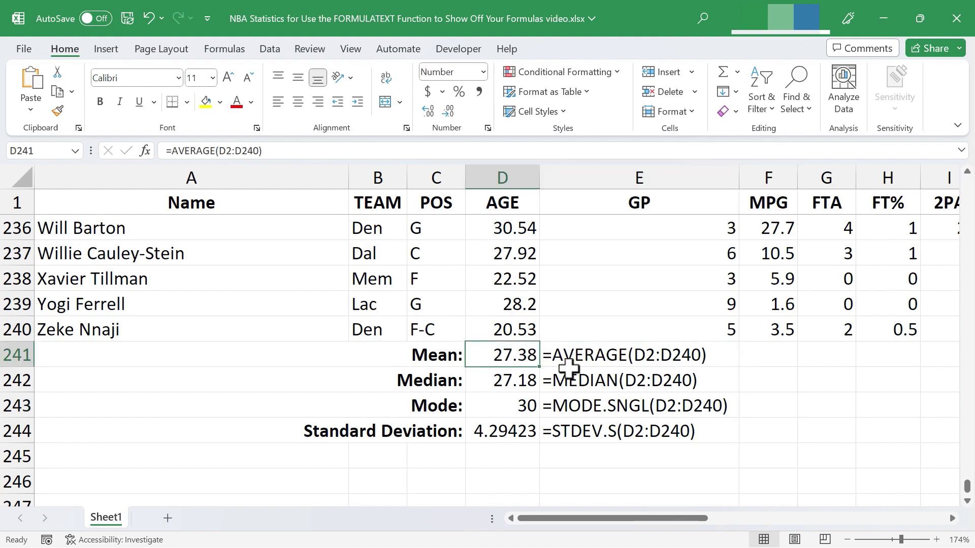
{"action": "left_click", "coordinate": [609, 386]}
{"action": "left_click", "coordinate": [505, 380]}
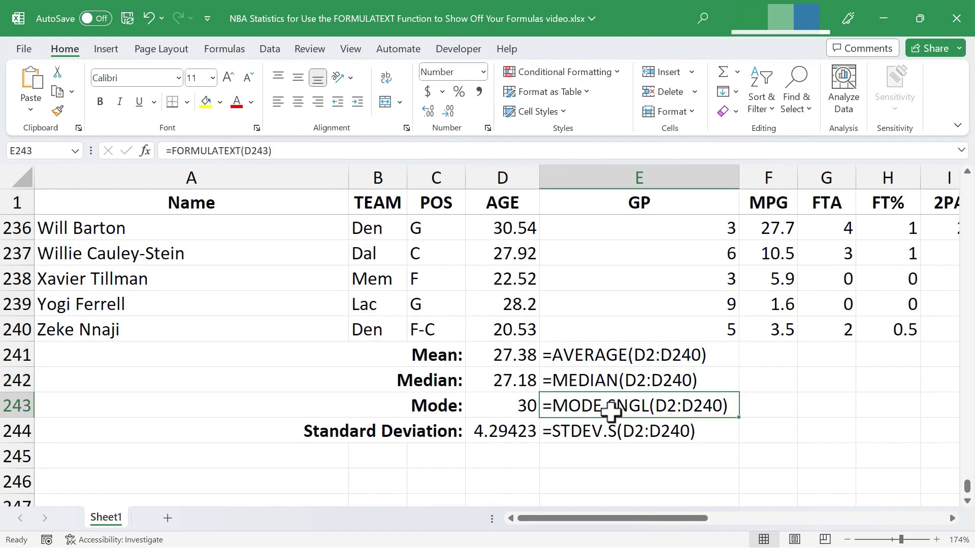
{"action": "left_click", "coordinate": [726, 360]}
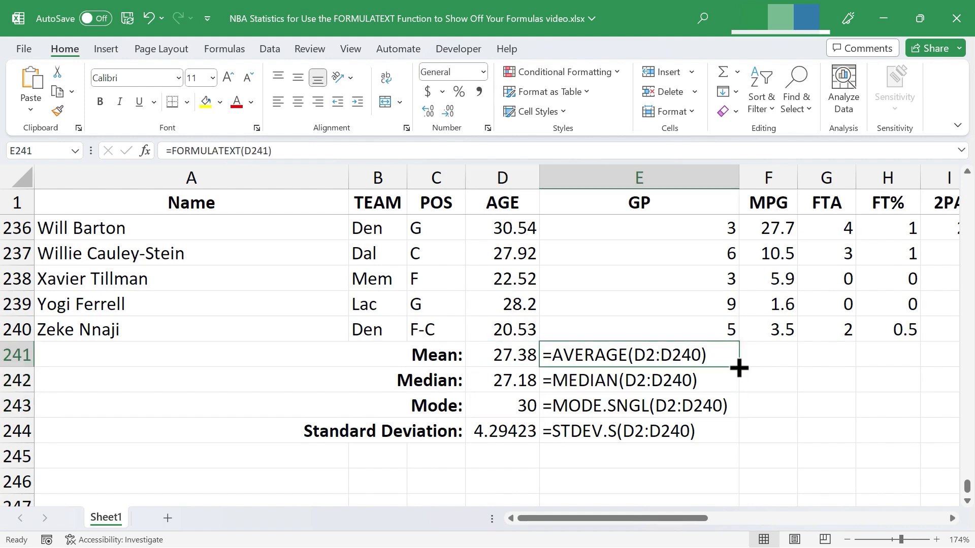
{"action": "left_click", "coordinate": [509, 334]}
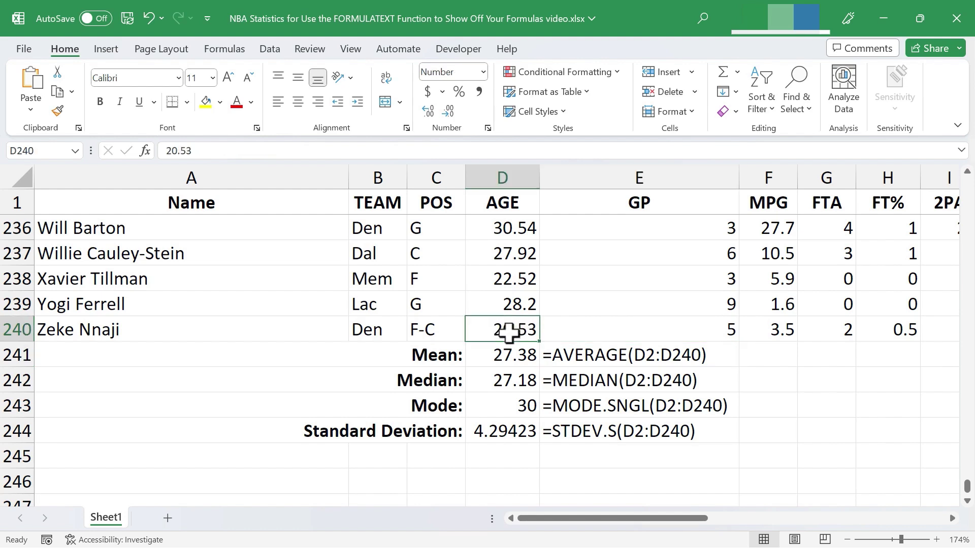
{"action": "double_click", "coordinate": [515, 335]}
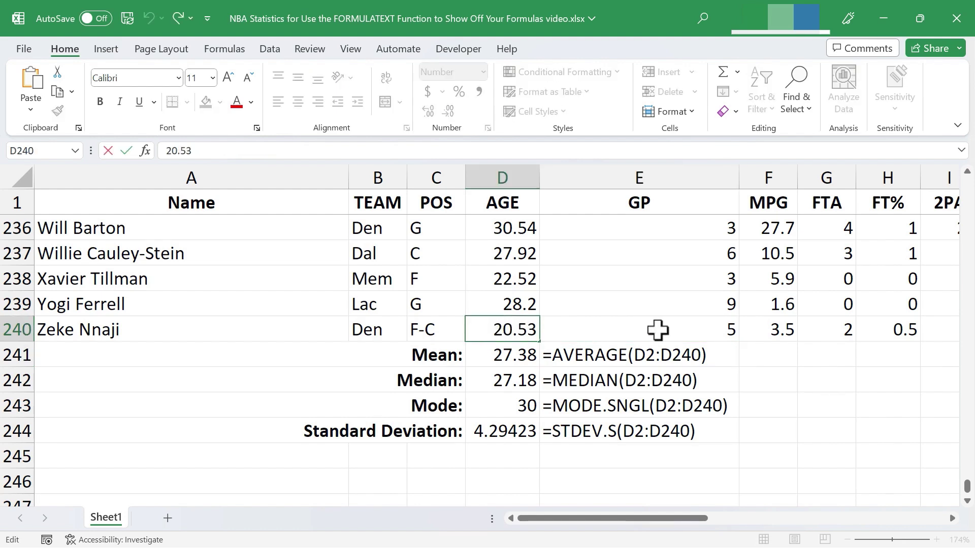
{"action": "left_click", "coordinate": [717, 352]}
{"action": "left_click_drag", "start_coordinate": [740, 368], "coordinate": [735, 276]}
{"action": "left_click", "coordinate": [689, 334]}
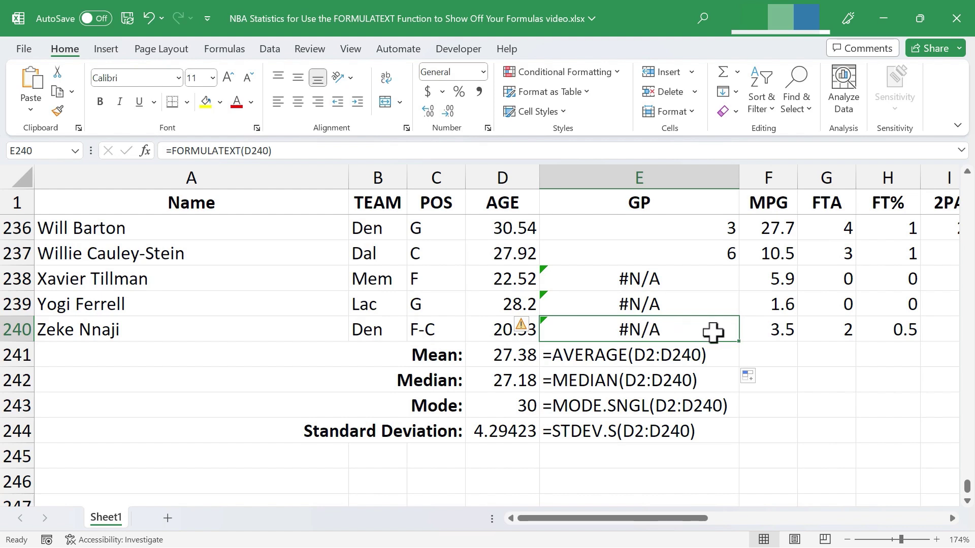
{"action": "key", "text": "ctrl+z"}
{"action": "left_click", "coordinate": [779, 406]}
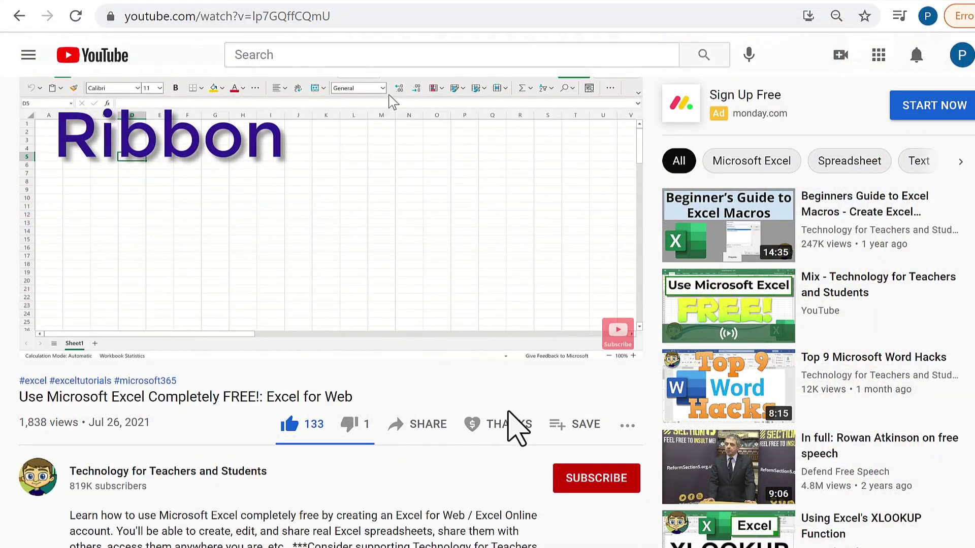
Open the Super Thanks dialog beneath the Excel for Web video
{"action": "left_click", "coordinate": [518, 428]}
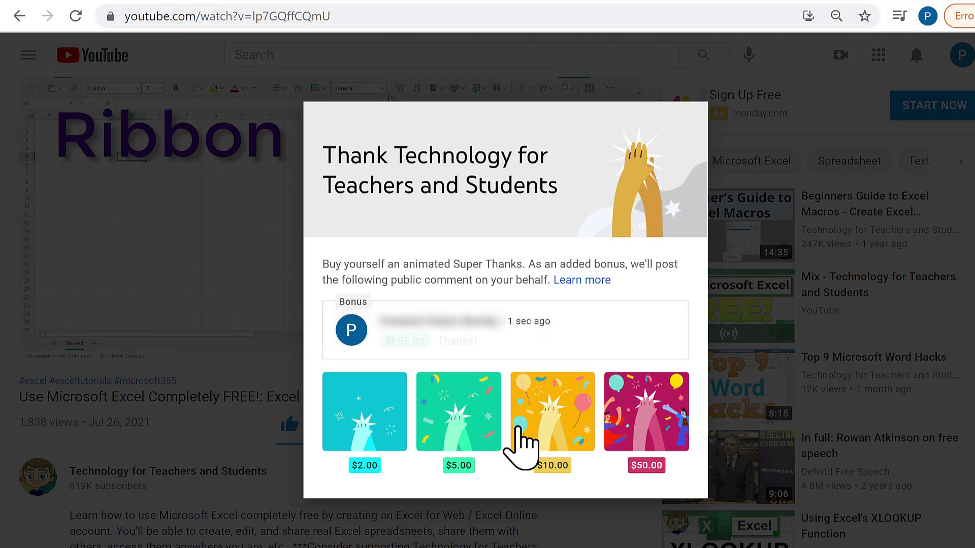